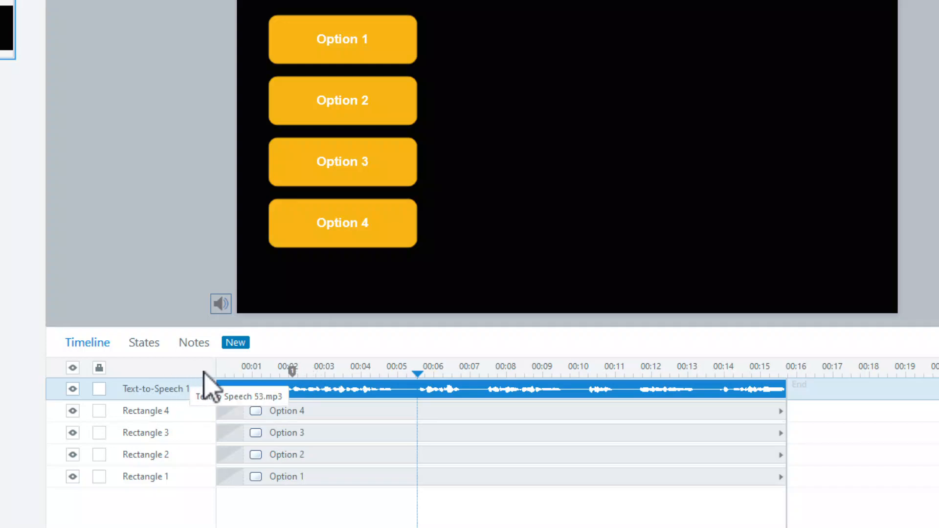
- Delete all existing cue points from the timeline
right_click(374, 386)
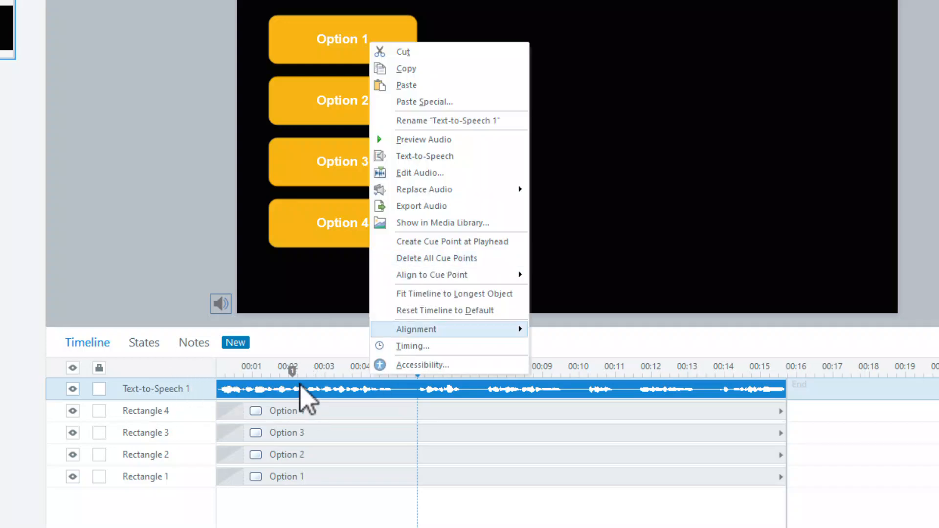
left_click(287, 357)
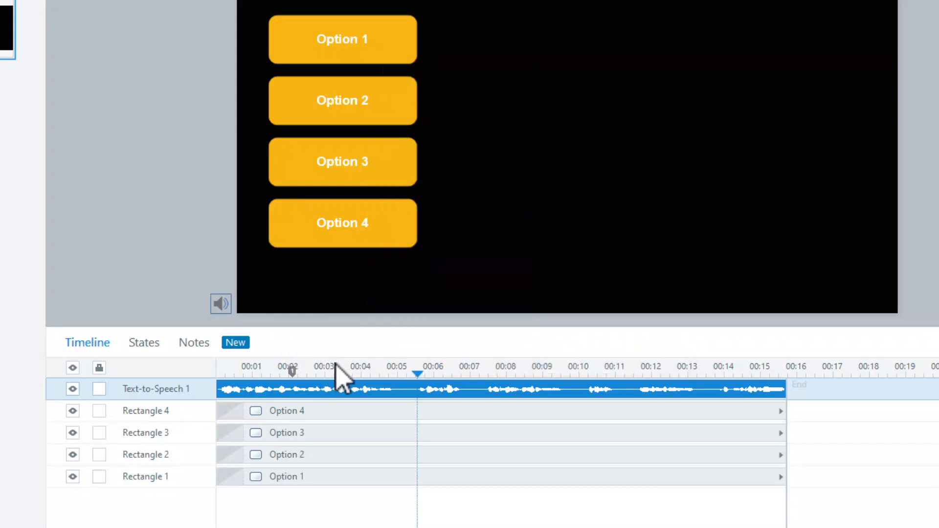
right_click(362, 385)
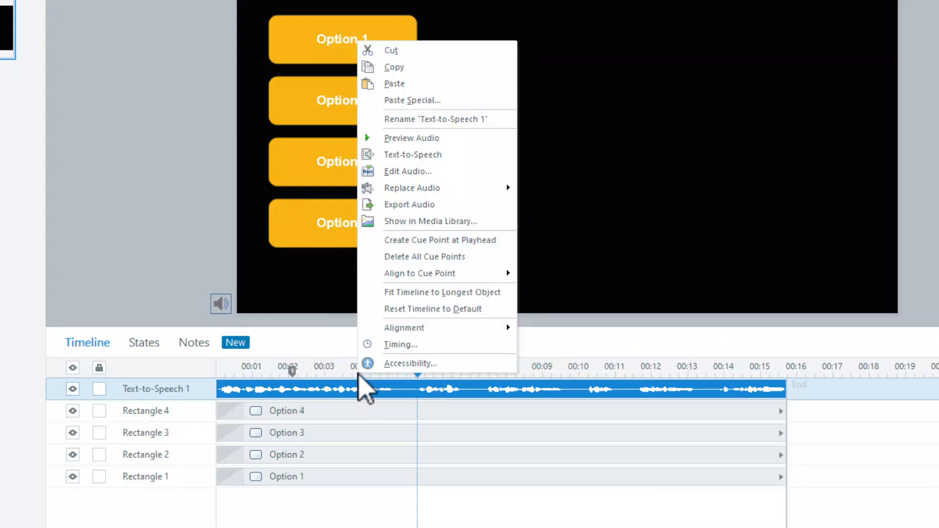
left_click(443, 256)
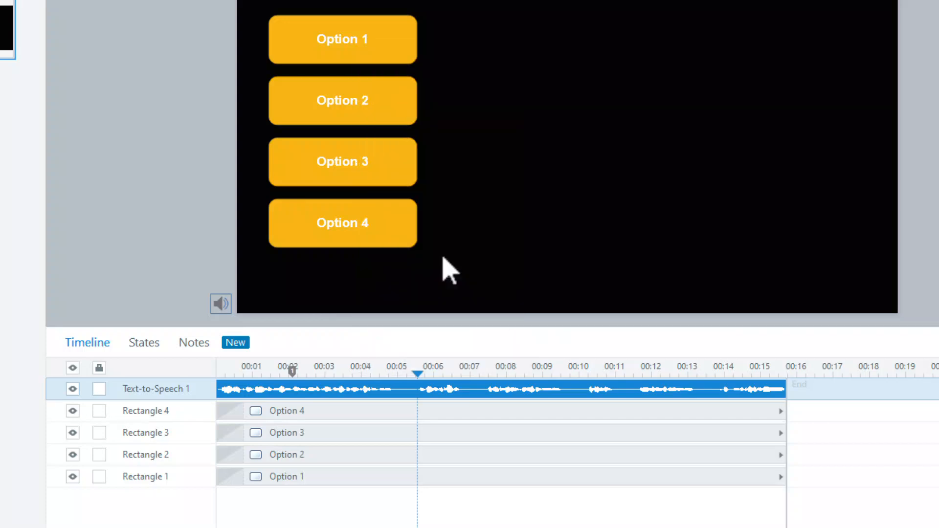
- Try adding a cue point at about 2 seconds on the timeline and undo it
left_click(214, 375)
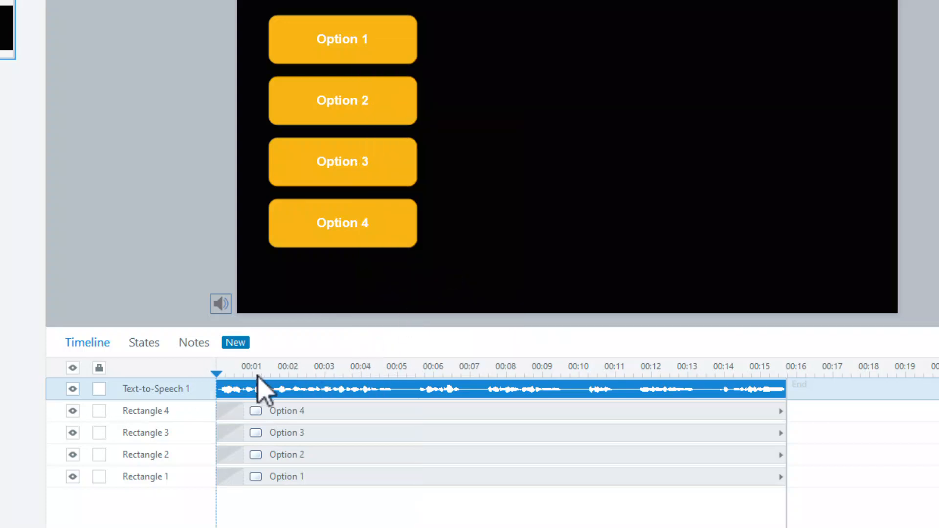
left_click(286, 374)
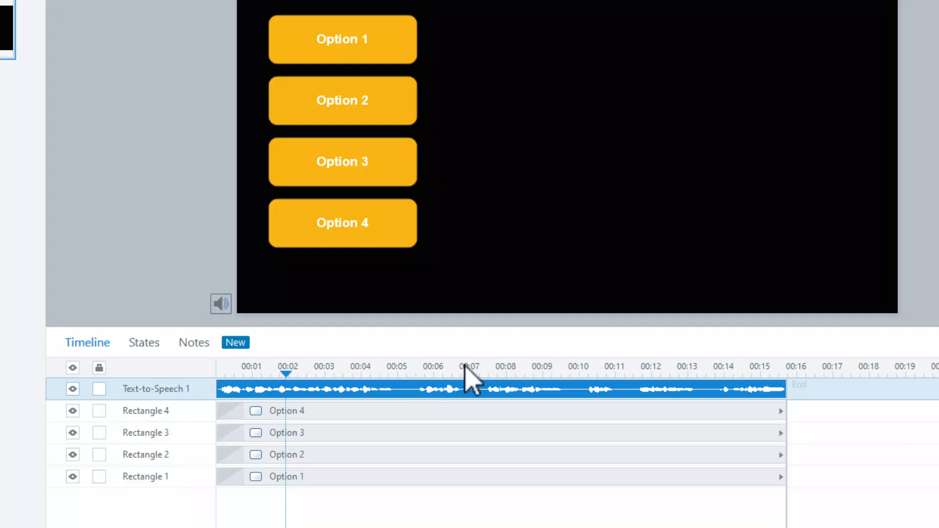
key("c")
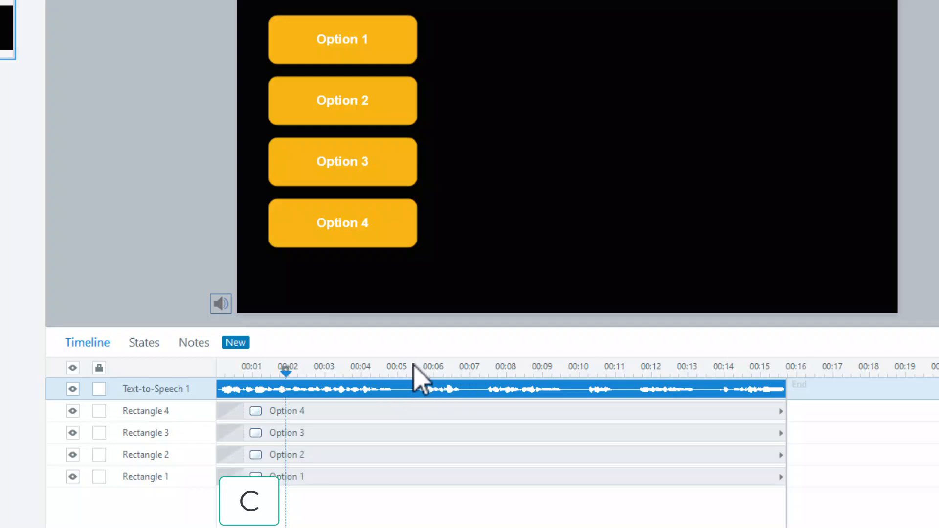
left_click(325, 374)
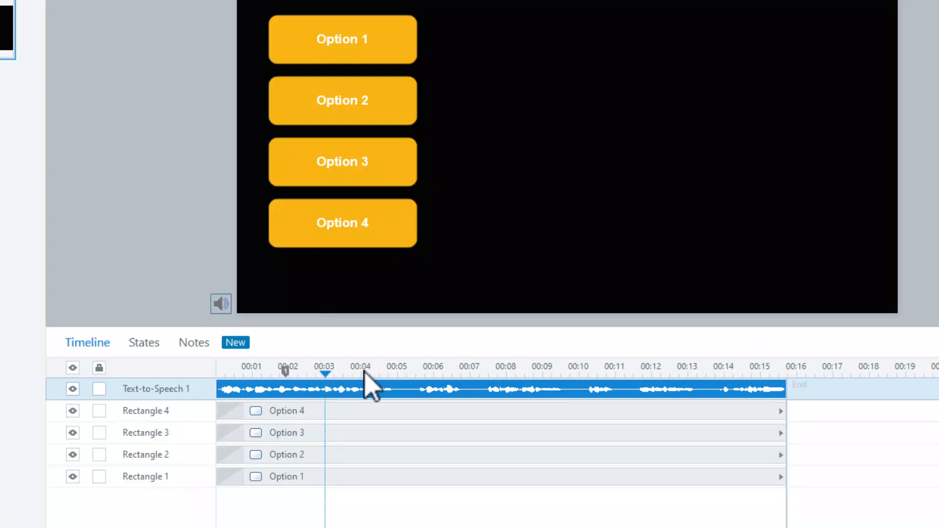
key("ctrl+z")
- Play the timeline and add five cue points at about 5.7, 7.5, 10.5, 11.5 and 13.7 seconds
left_click(424, 517)
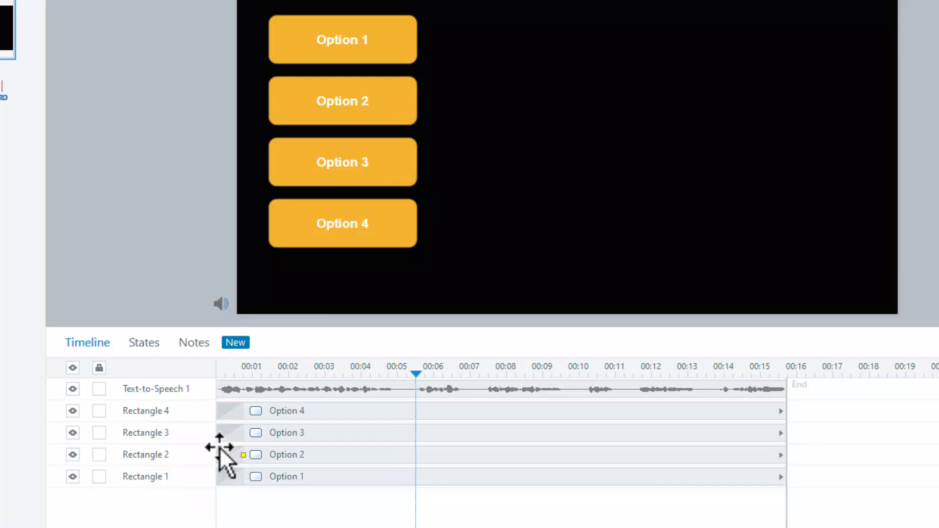
key("c")
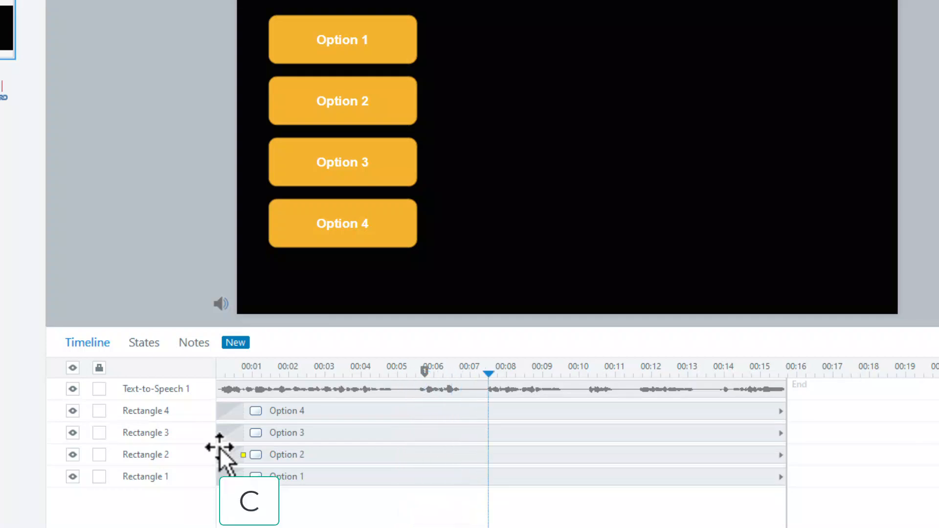
key("c")
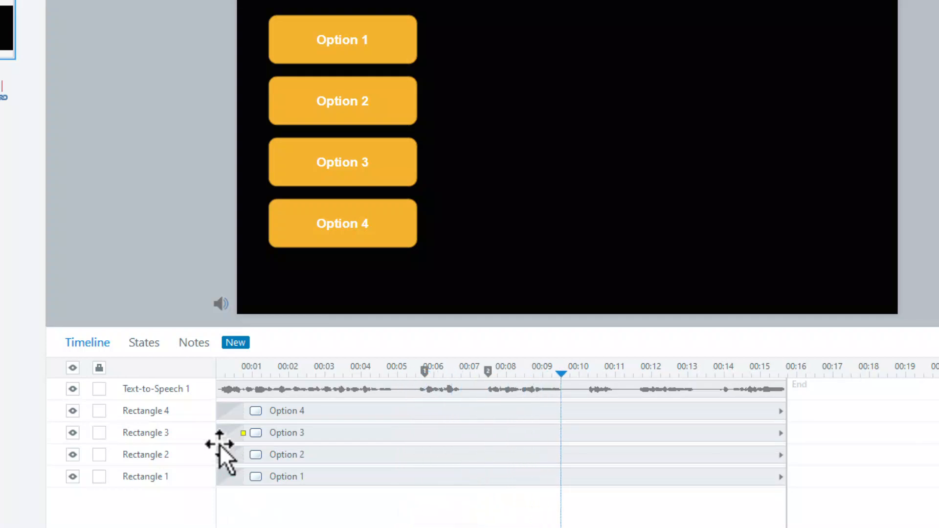
key("c")
key("c")
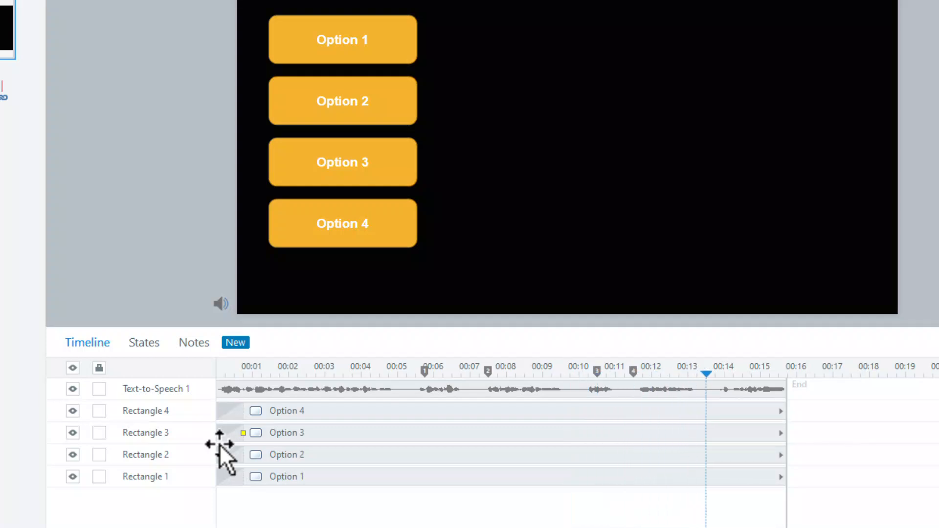
key("c")
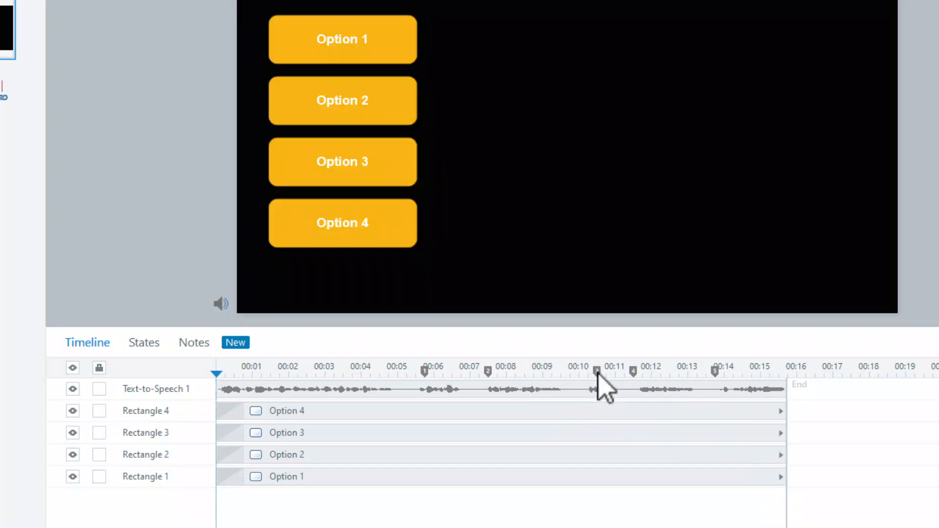
- Fine-tune the cue points, moving the third to about 10.1, the fourth to about 11.6 and the first to about 5.5 seconds
mouse_move(597, 372)
left_mouse_down()
mouse_move(584, 372)
mouse_move(636, 371)
left_mouse_up()
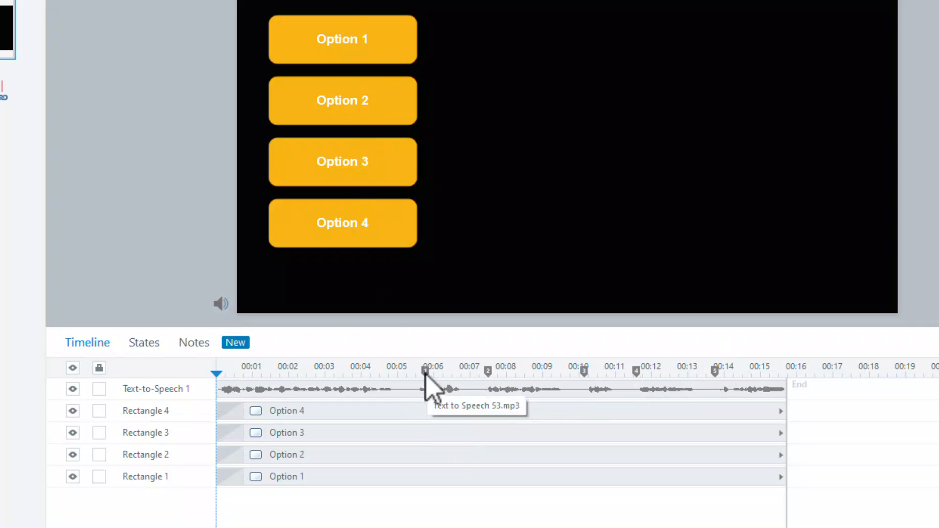
left_click_drag(425, 373, 415, 373)
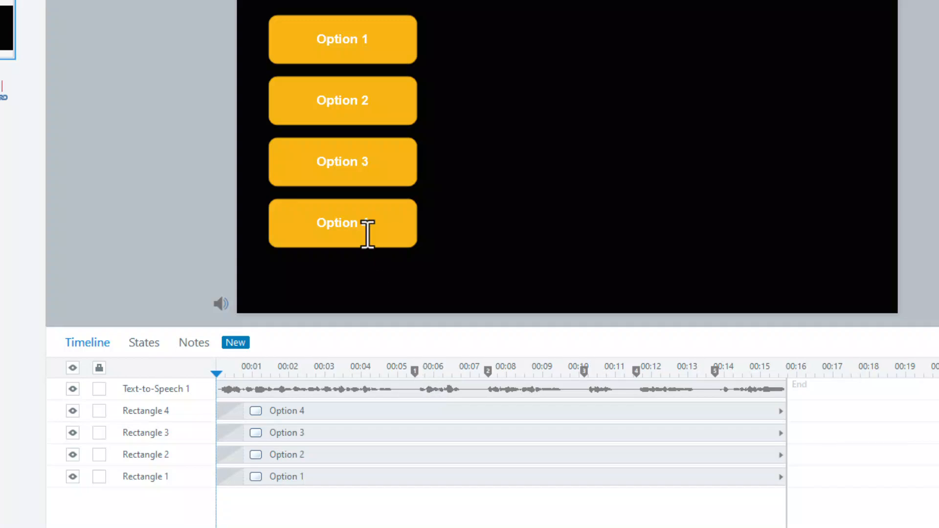
- Duplicate the Option 4 button, place the copy directly below it and change its text to Option 5
left_click(387, 244)
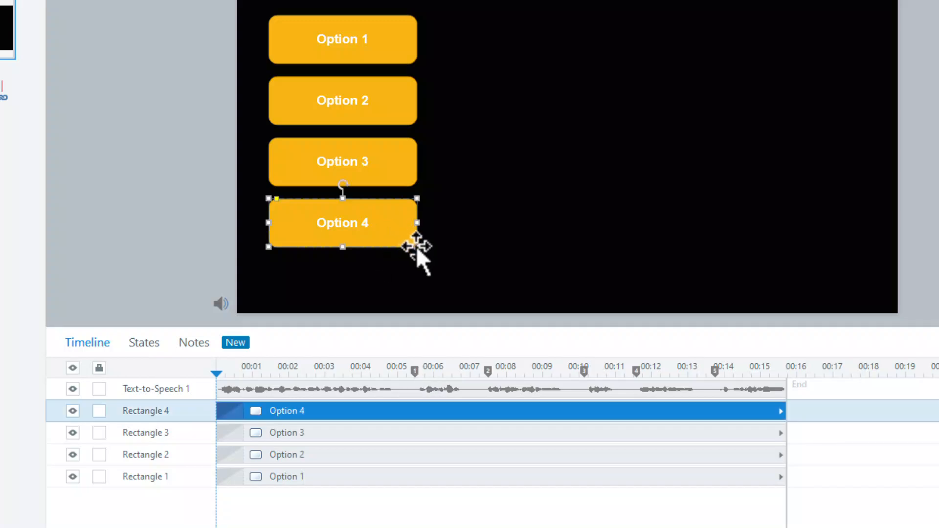
left_click_drag(416, 246, 409, 307)
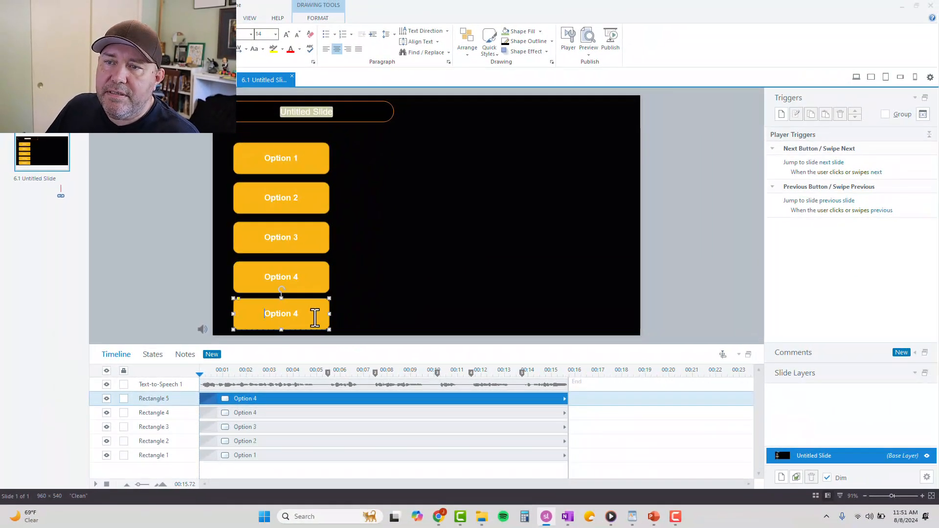
left_click(315, 317)
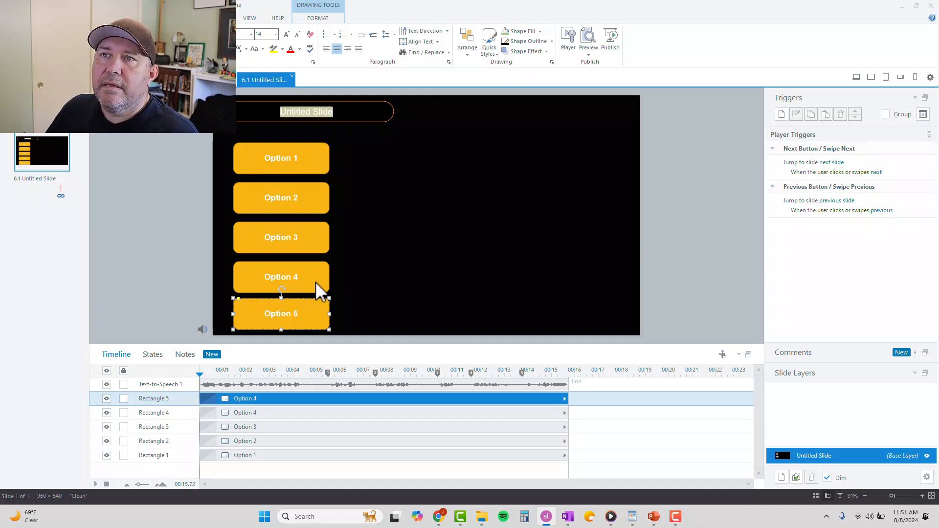
- Distribute the five option buttons vertically and move them up together so Option 1 sits at about Y 86 px
left_click_drag(214, 137, 353, 344)
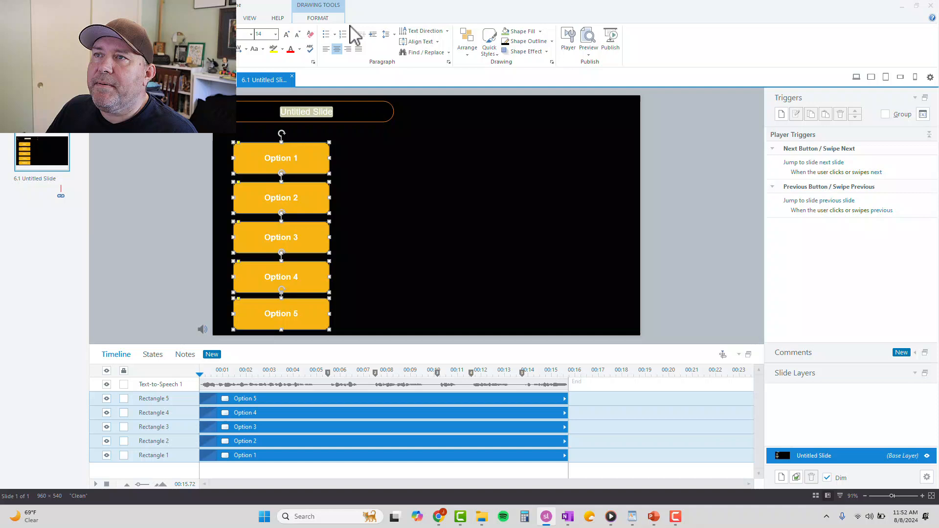
left_click(468, 48)
mouse_move(502, 172)
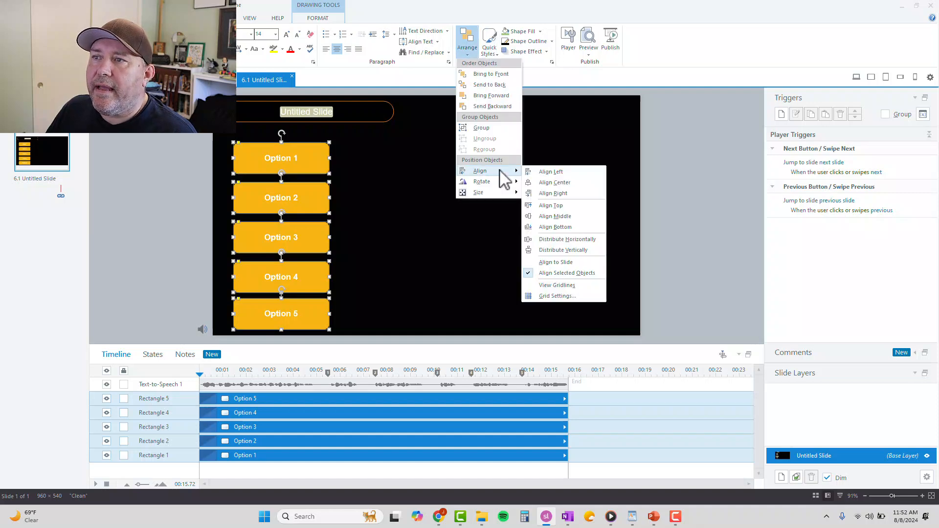
left_click(555, 250)
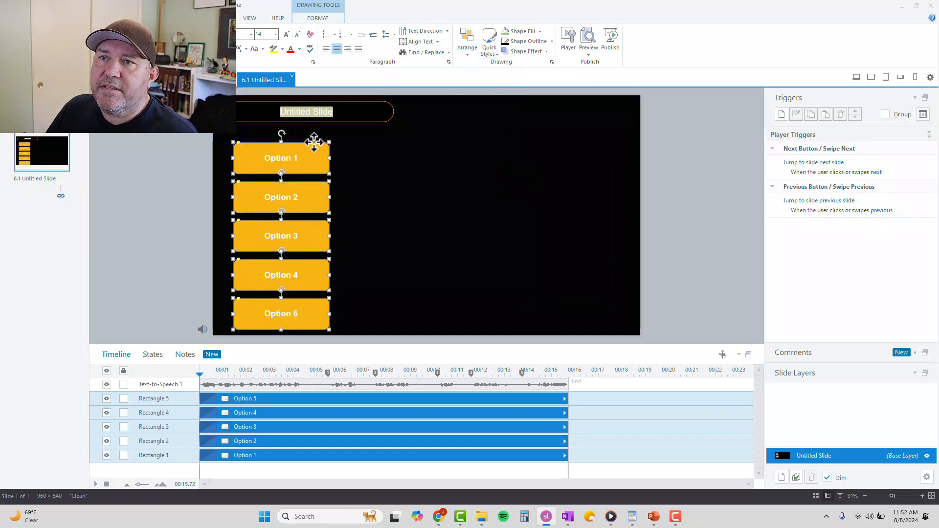
left_click_drag(314, 141, 314, 133)
left_click(474, 226)
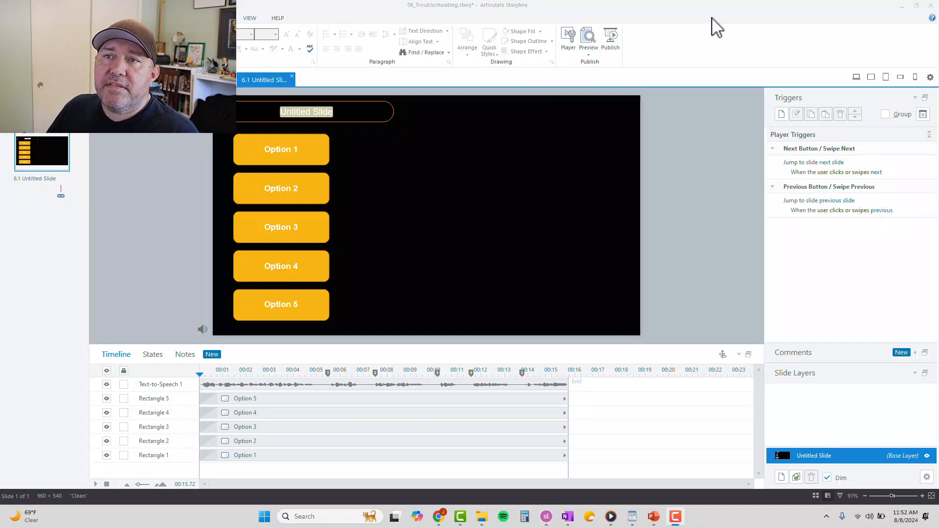
- Align the Option 1 button to Cue Point 1 on the timeline
left_click(280, 149)
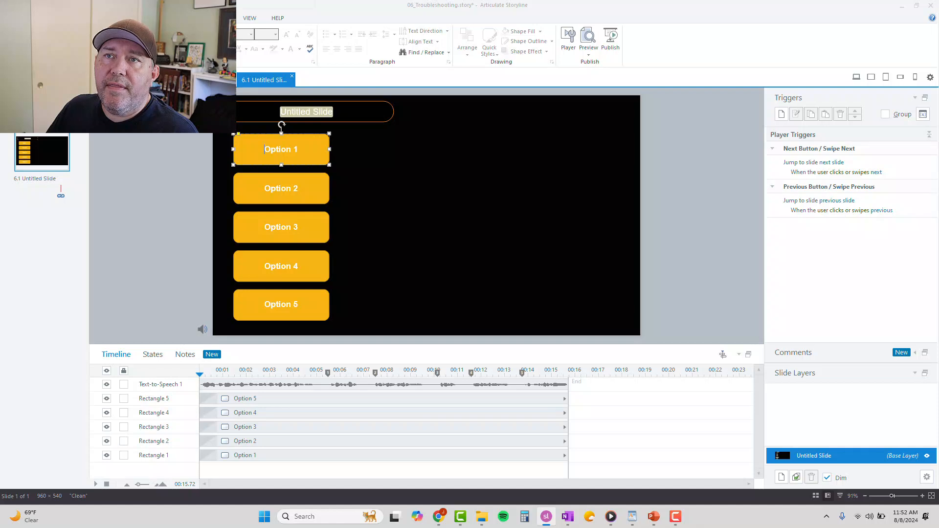
left_click(190, 254)
left_click(248, 458)
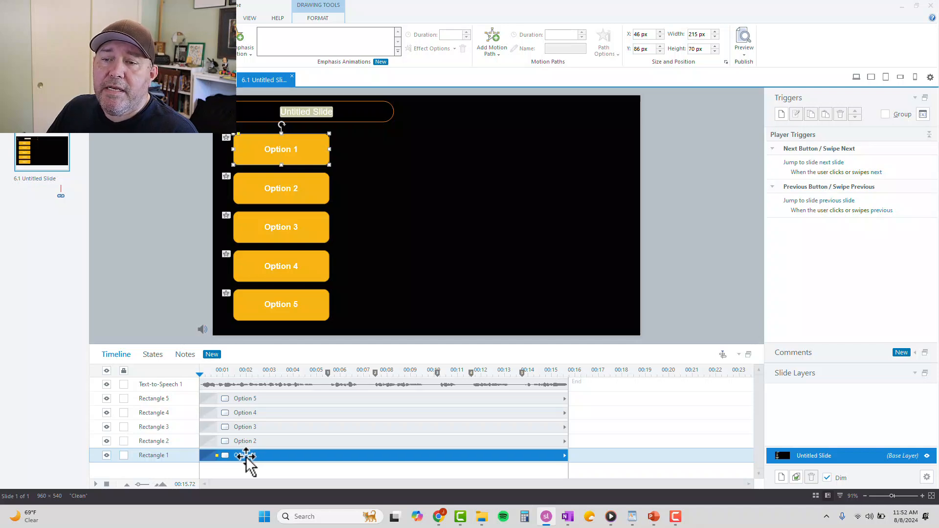
right_click(246, 455)
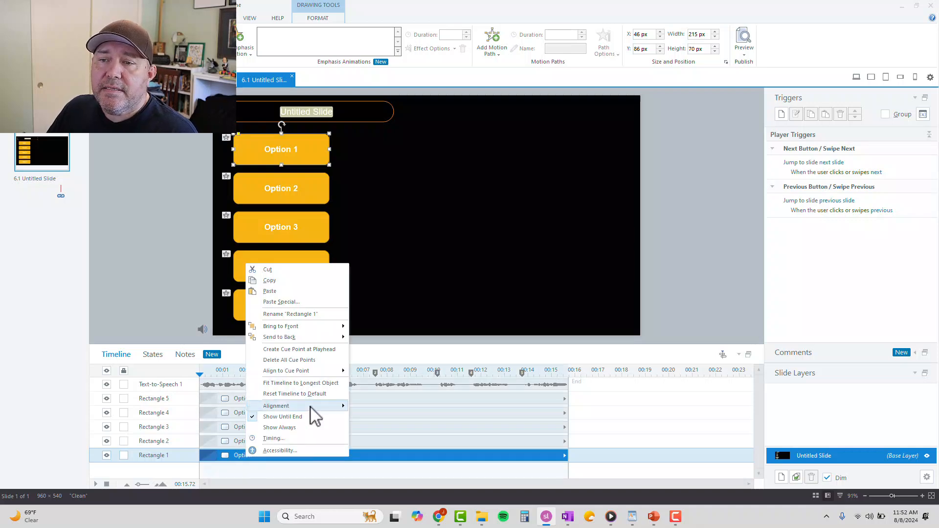
mouse_move(310, 406)
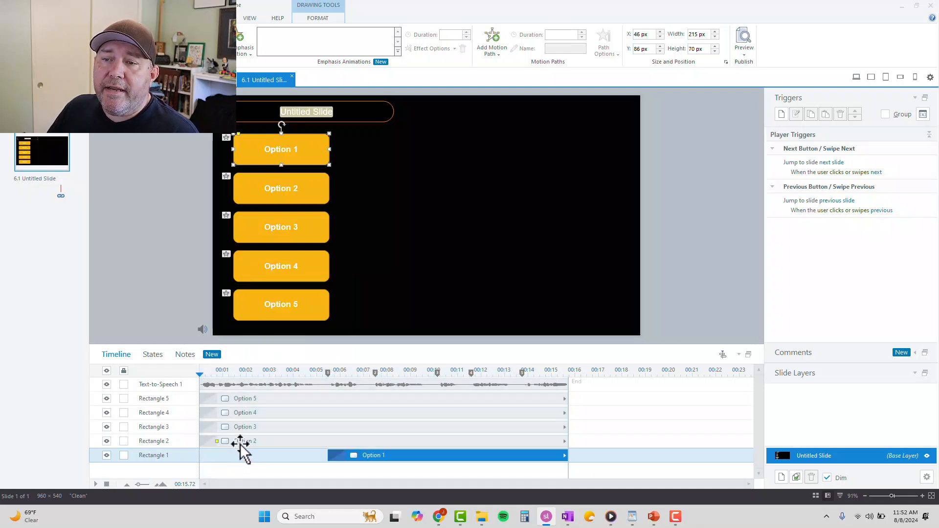
- Align the Option 2 button to Cue Point 2 and the Option 3 button to Cue Point 3
right_click(240, 443)
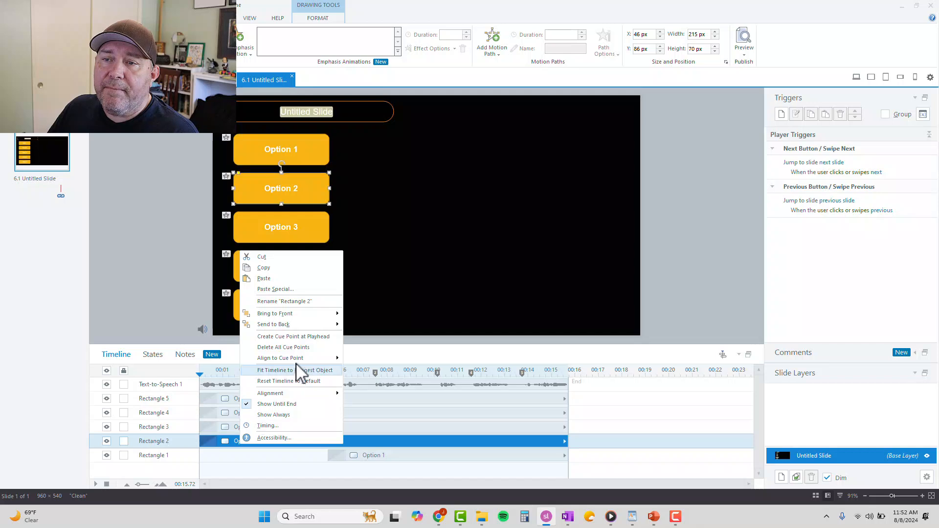
mouse_move(303, 358)
left_click(366, 370)
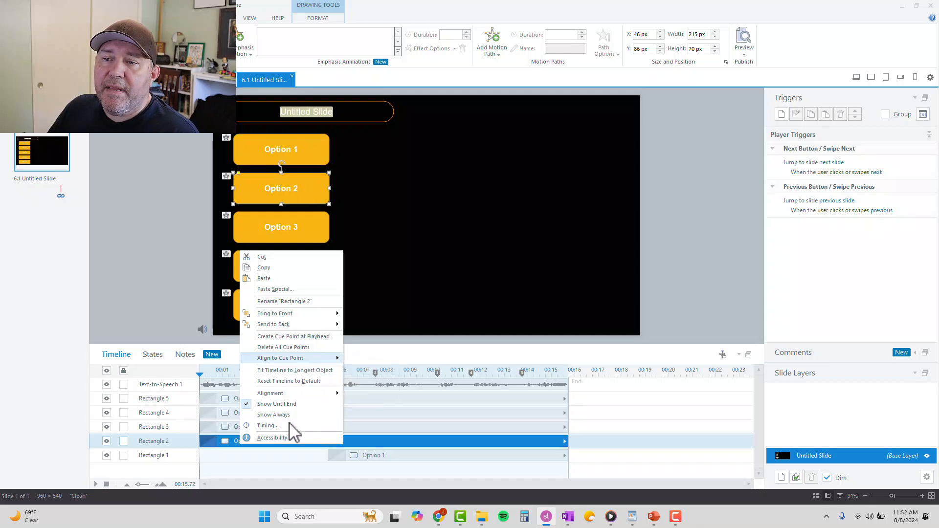
right_click(538, 427)
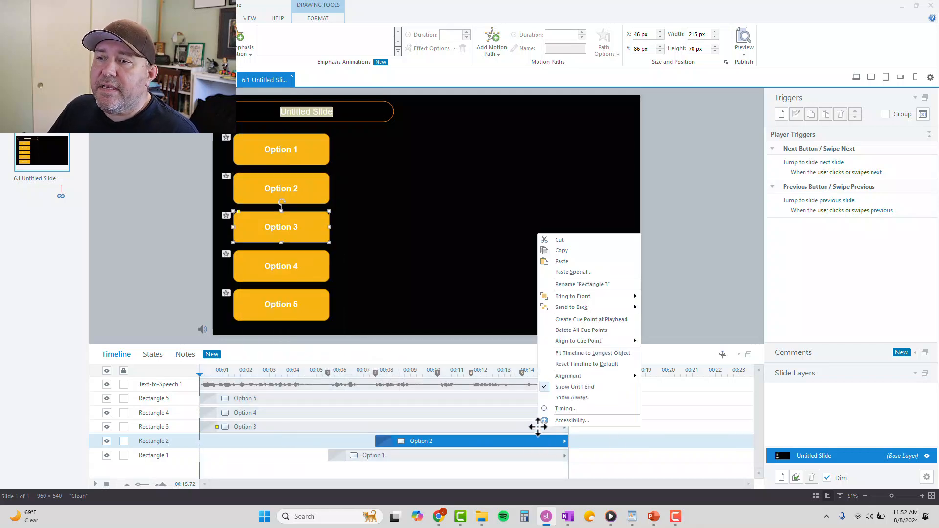
mouse_move(577, 341)
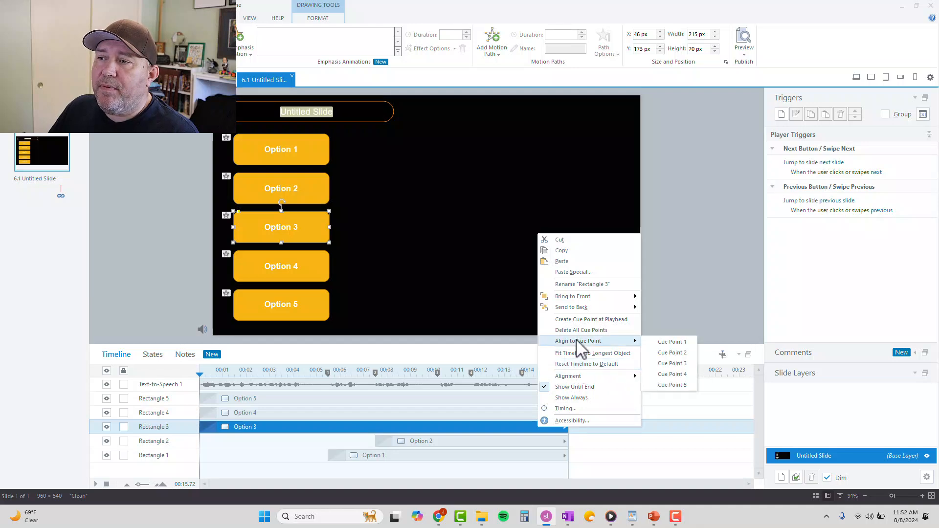
left_click(683, 366)
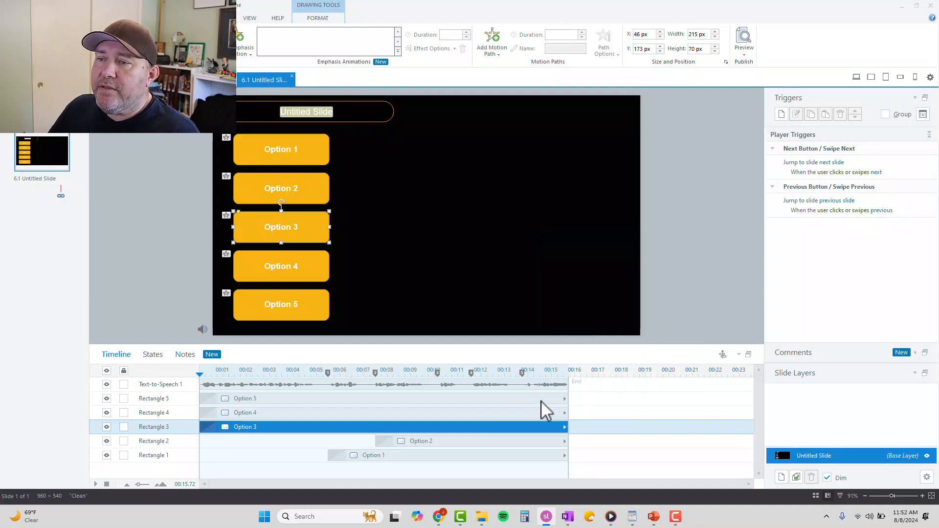
- Align the Option 4 button to Cue Point 4 on the timeline
right_click(399, 412)
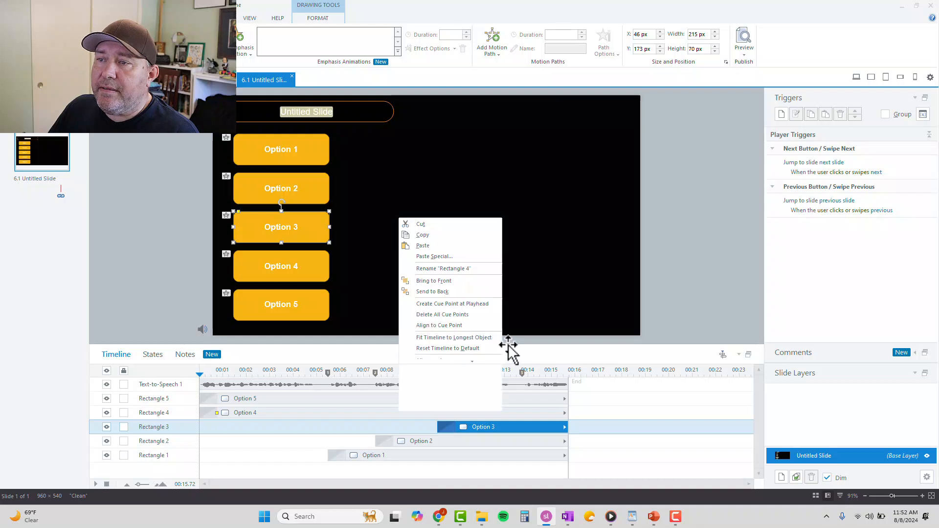
mouse_move(494, 325)
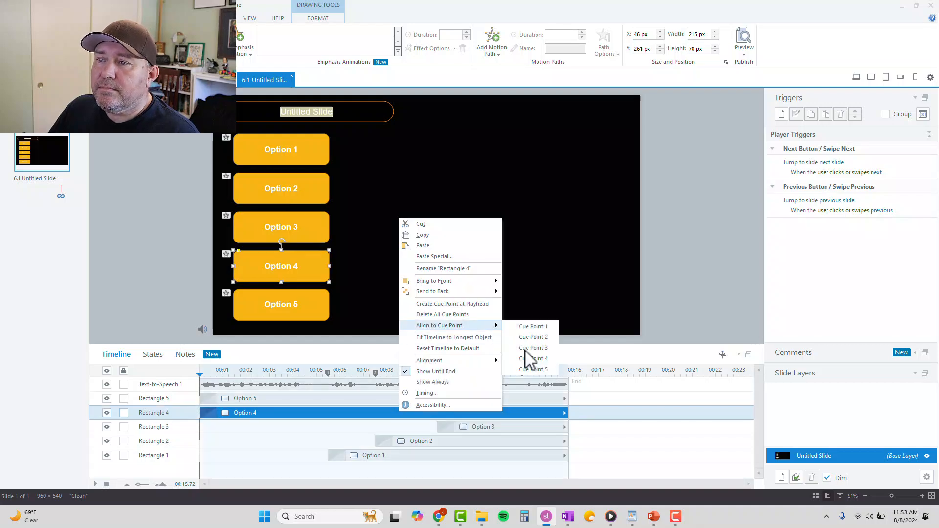
left_click(532, 359)
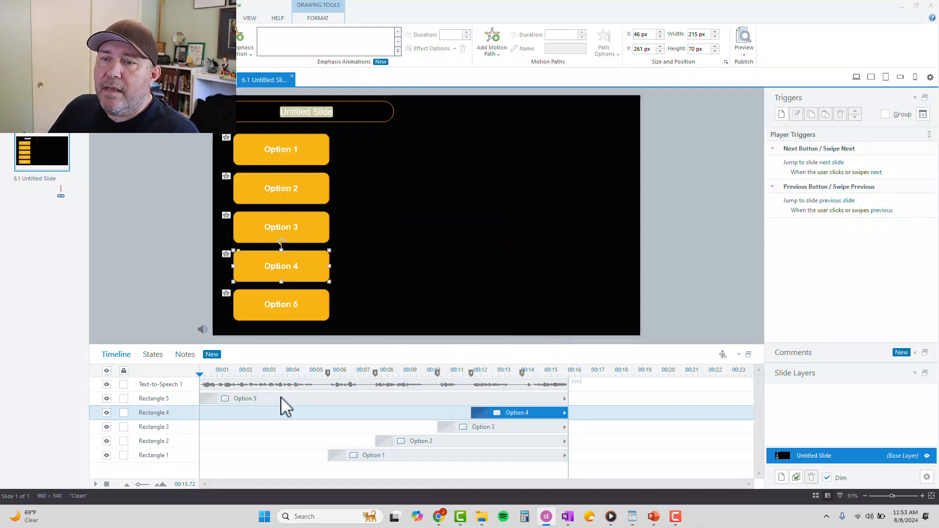
- Align the Option 5 button to Cue Point 5 on the timeline
right_click(281, 398)
mouse_move(353, 313)
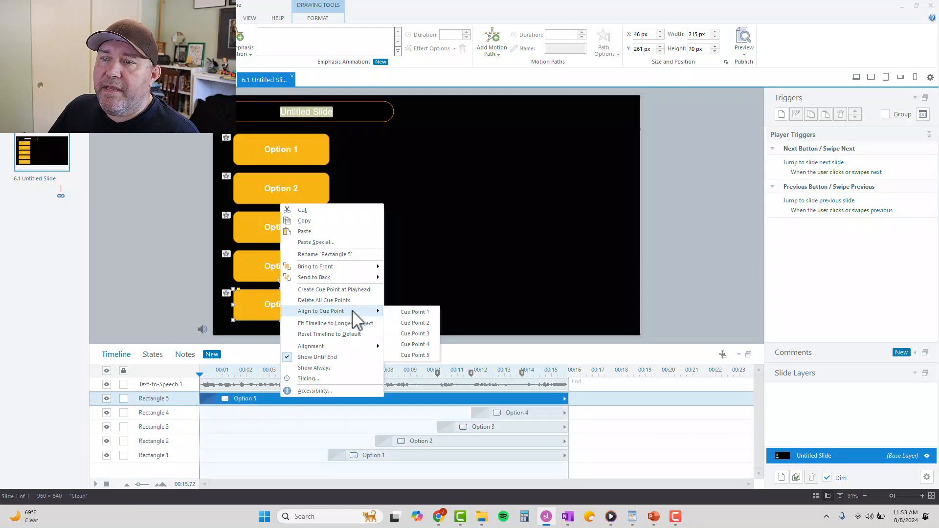
left_click(415, 356)
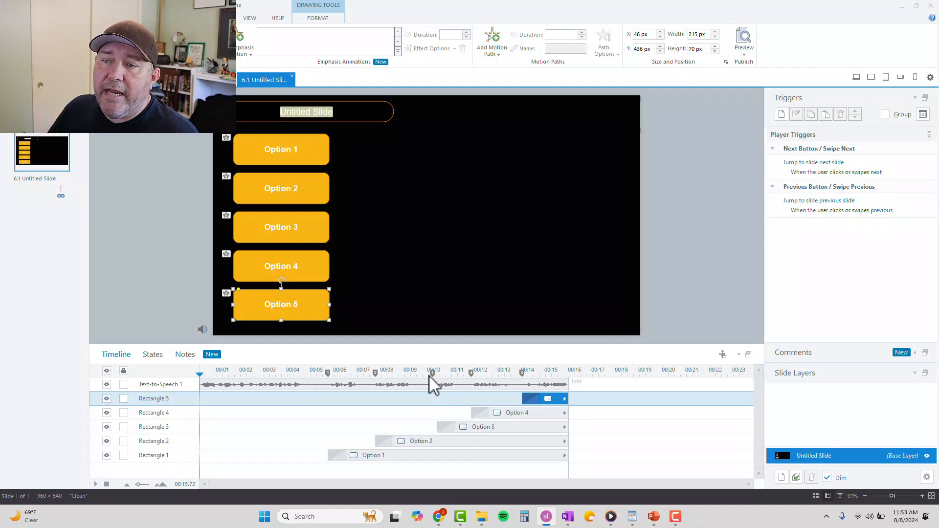
- Realign the Option 3 button to the repositioned Cue Point 3 on the timeline
right_click(476, 430)
mouse_move(512, 341)
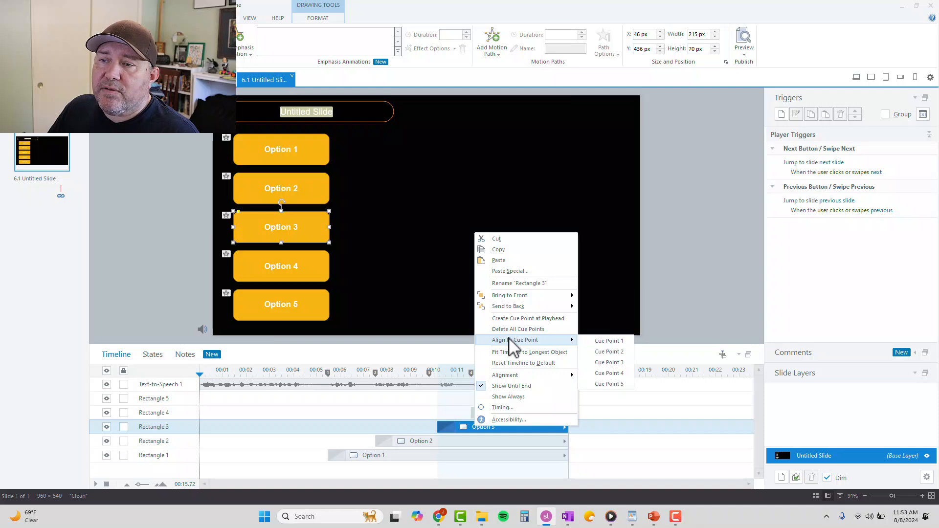
left_click(601, 364)
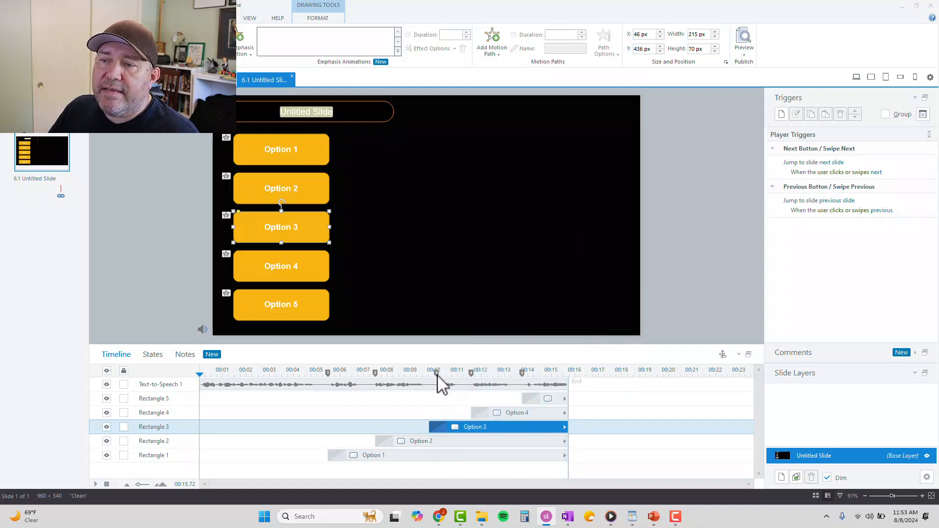
- Align the Option 3 button to Cue Point 3 again and extend its timeline start to slightly before that cue point, at about 9.8 seconds
right_click(496, 426)
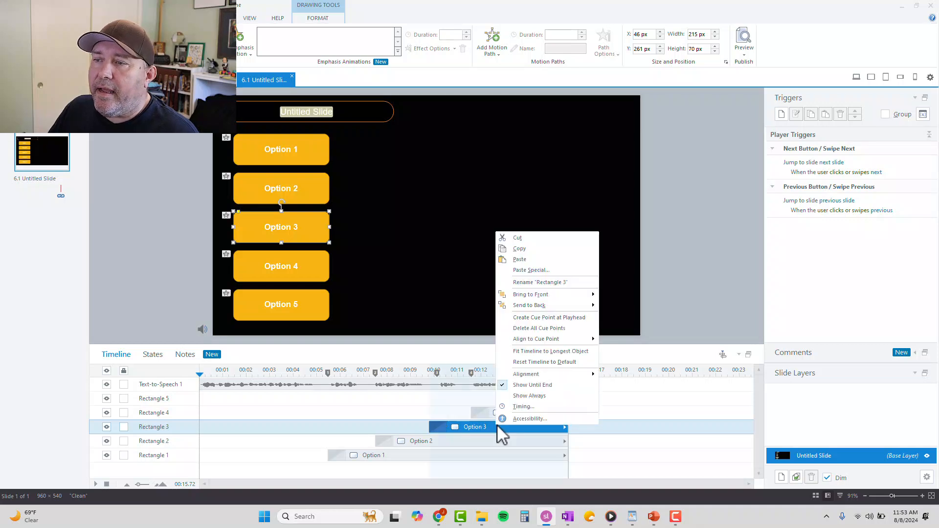
mouse_move(582, 339)
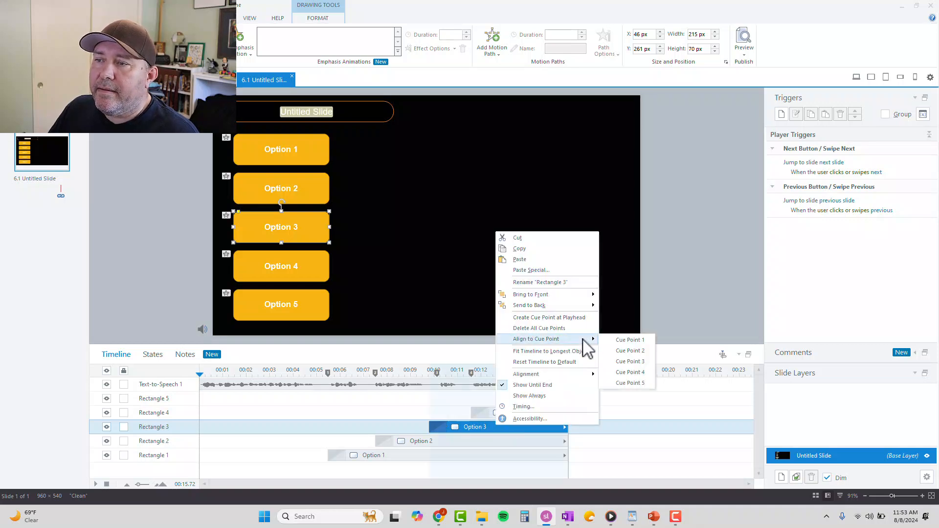
left_click(620, 362)
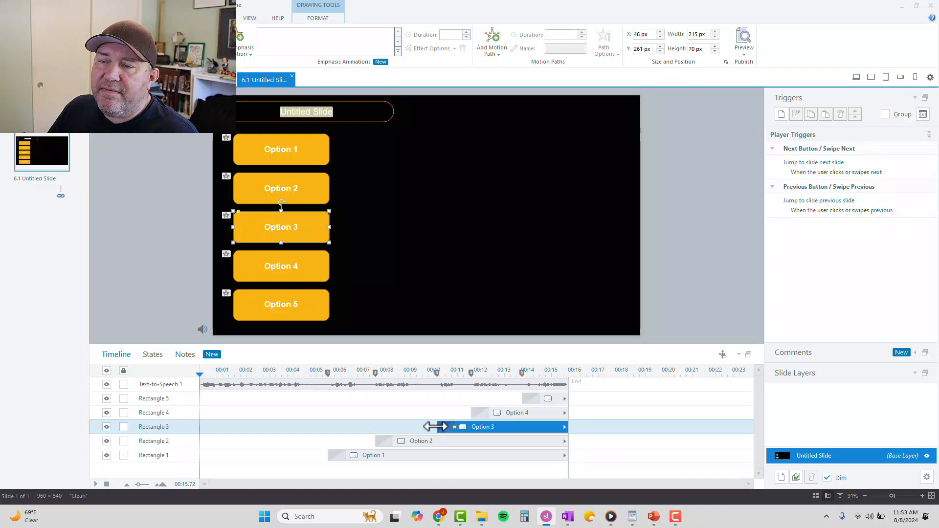
mouse_move(437, 427)
left_mouse_down()
mouse_move(410, 426)
mouse_move(457, 425)
mouse_move(427, 427)
left_mouse_up()
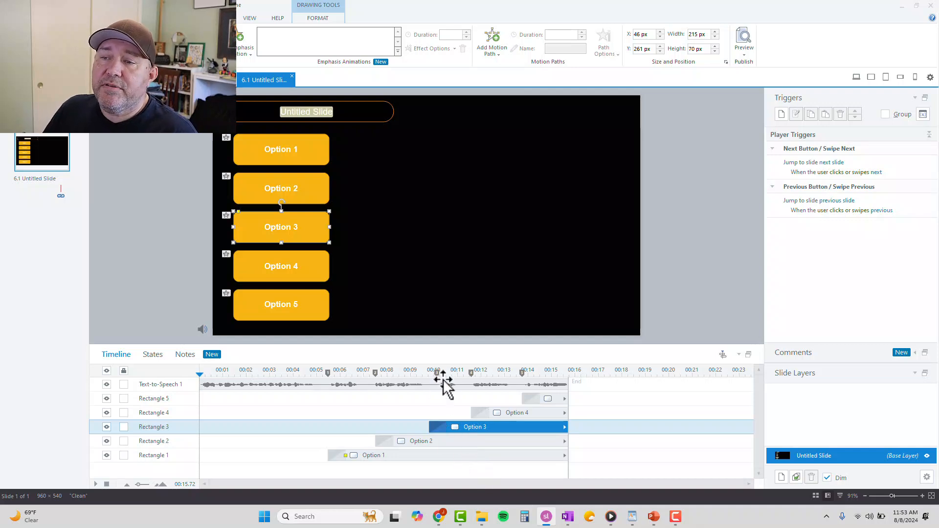